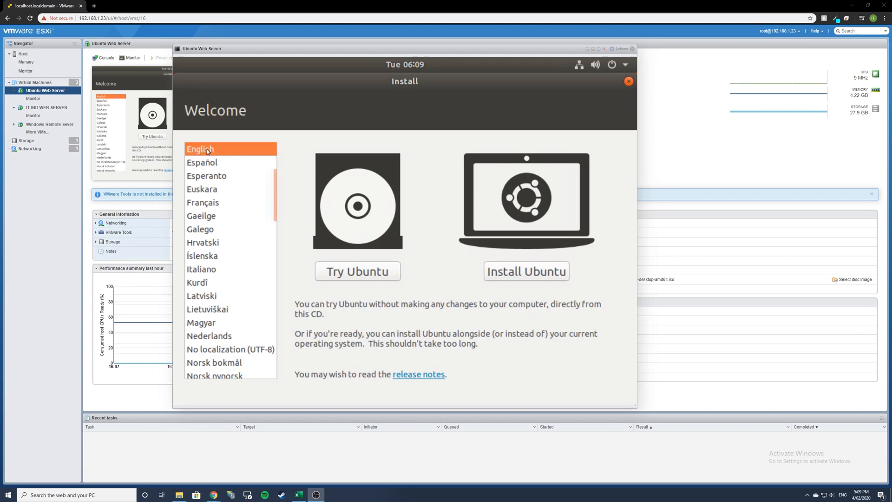
- Choose Install Ubuntu with English kept as the installer language
left_click(520, 270)
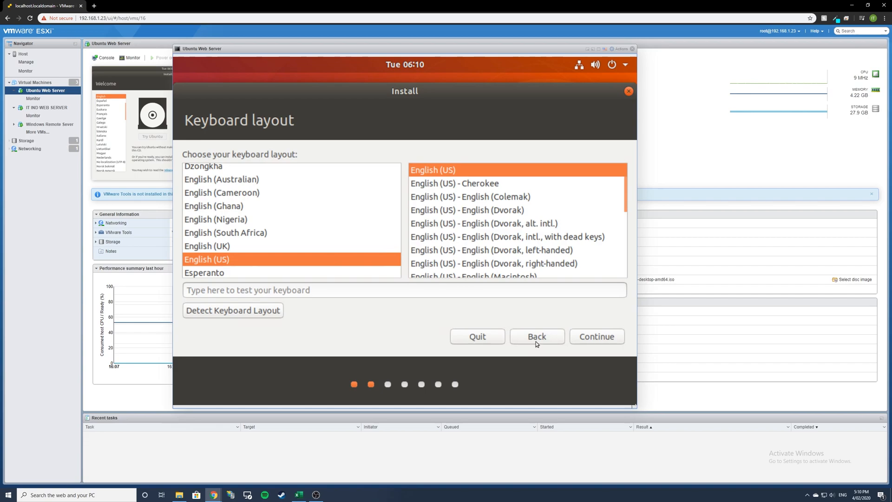
- Keep the English (US) keyboard and turn off 'Download updates while installing Ubuntu'
left_click(597, 336)
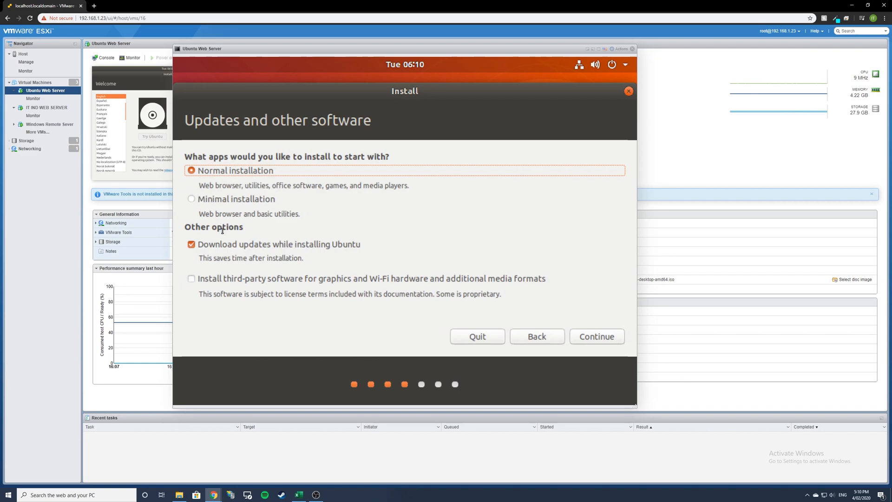
left_click(201, 246)
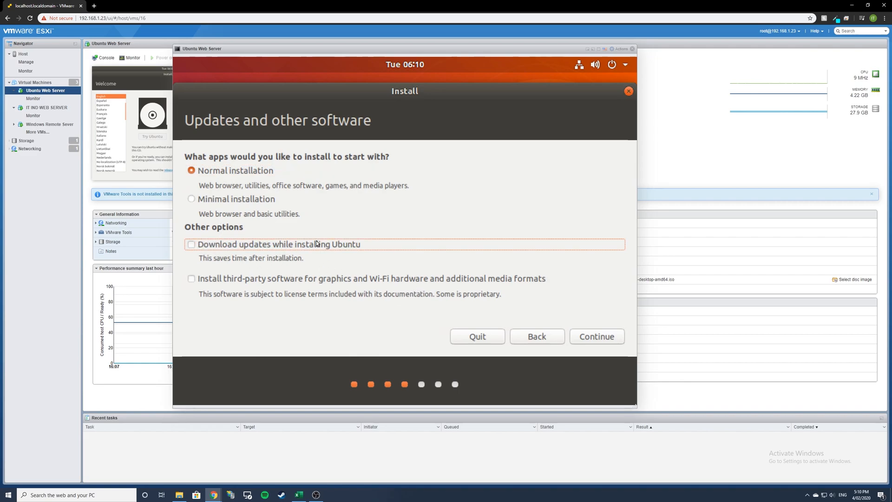
left_click(581, 338)
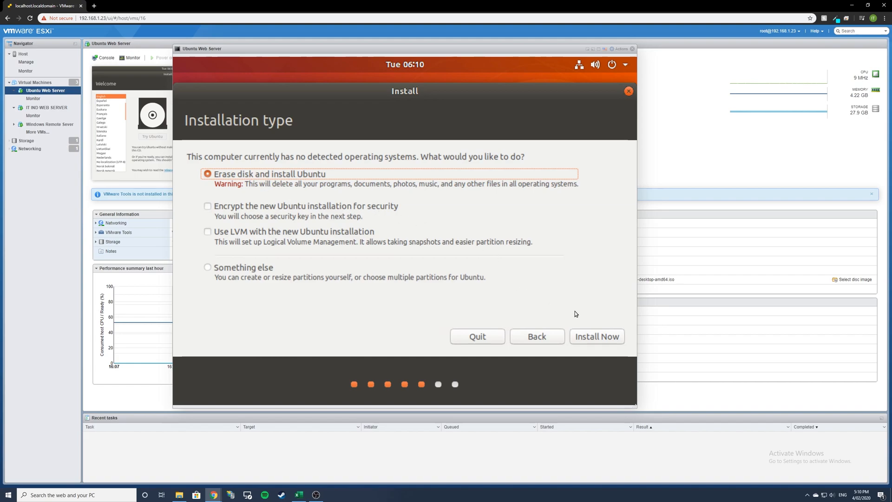
- Install Now with 'Erase disk and install Ubuntu' and confirm writing the partition changes
left_click(588, 336)
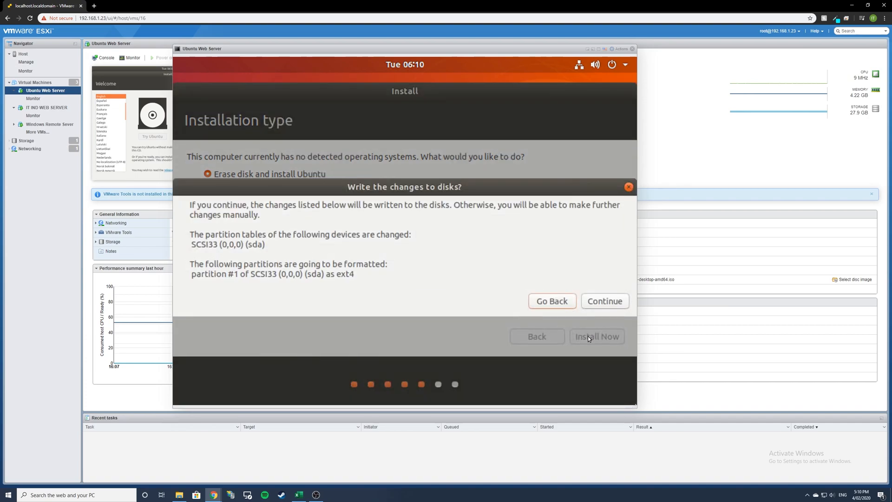
left_click(611, 302)
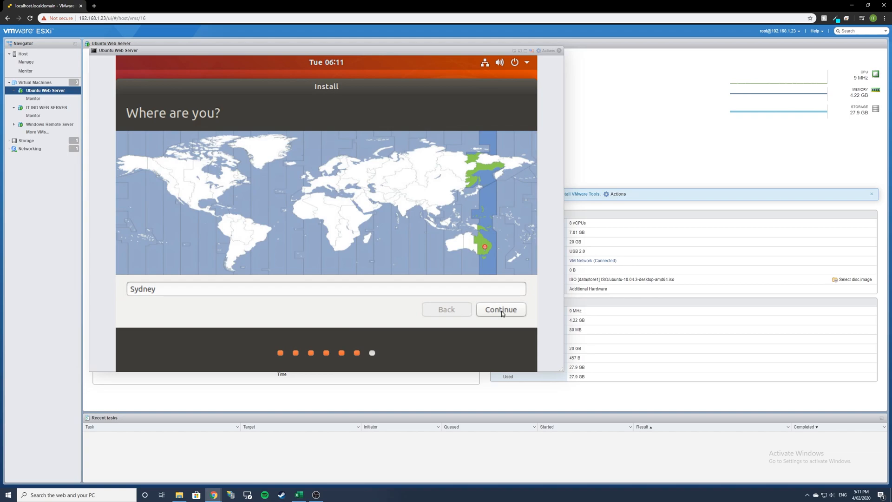
- Accept Sydney, enter the user's name, drop the computer name's -virtual-machine suffix, and type the password
left_click(501, 309)
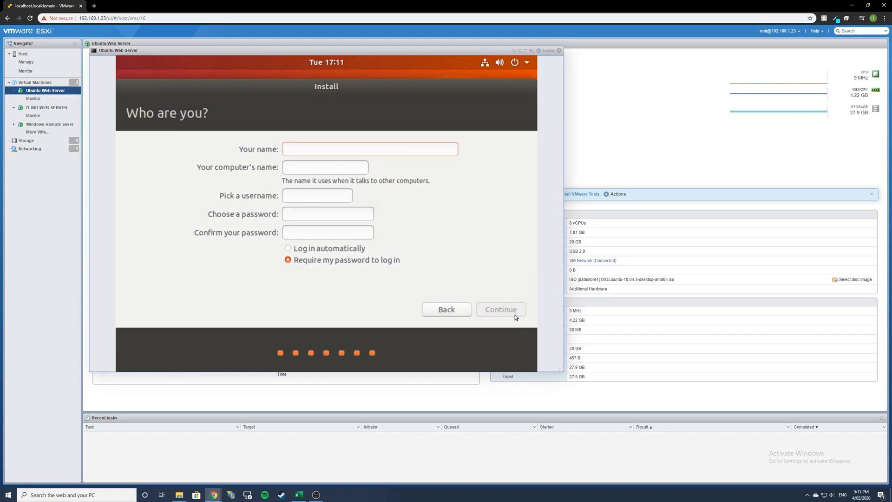
left_click_drag(562, 371, 554, 389)
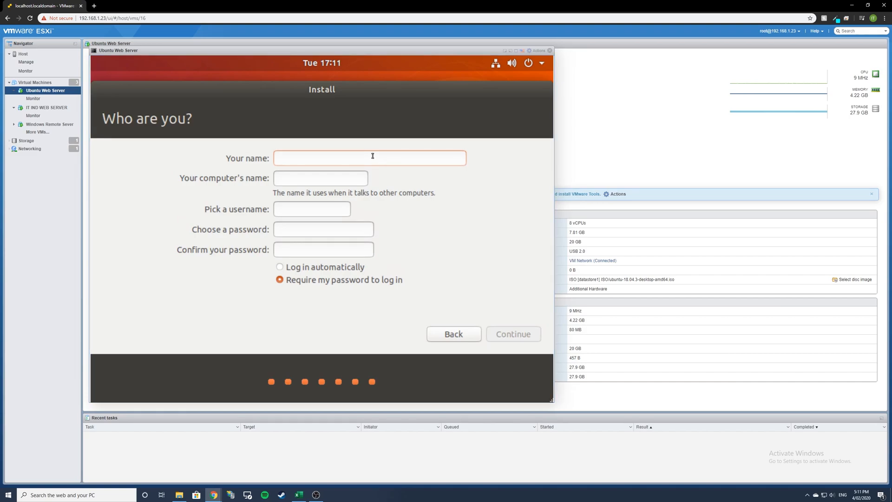
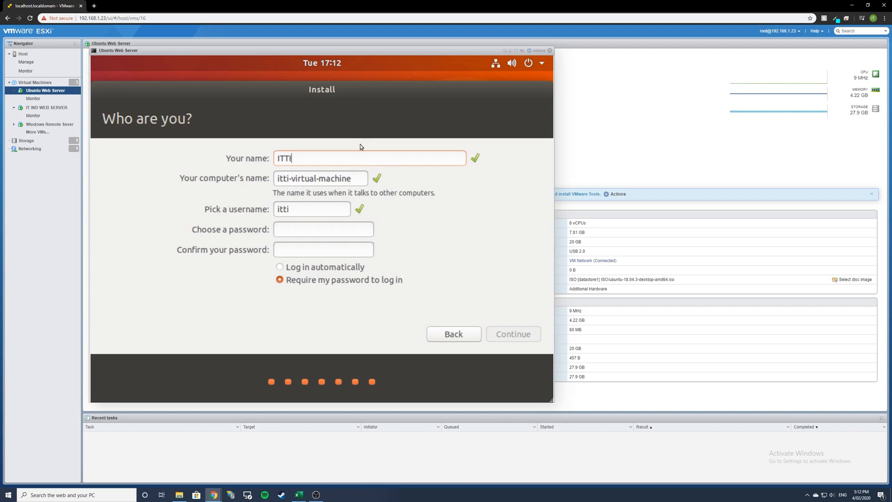
left_click_drag(290, 180, 365, 179)
key("BackSpace")
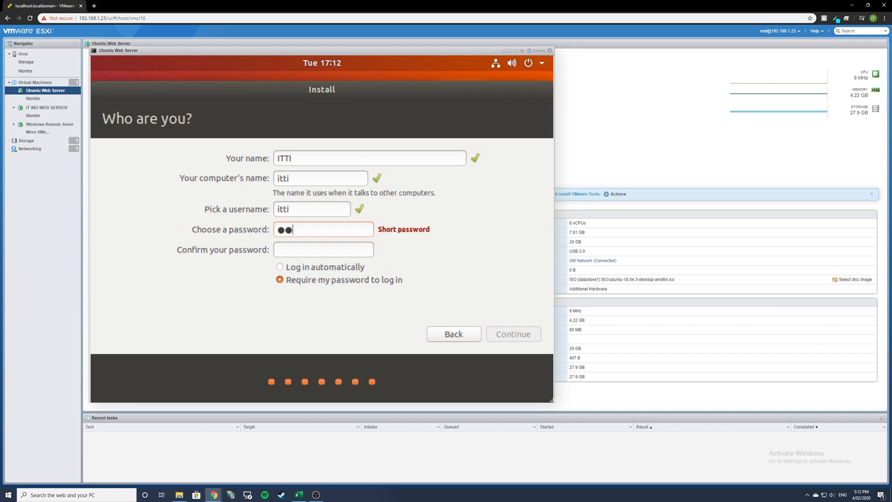
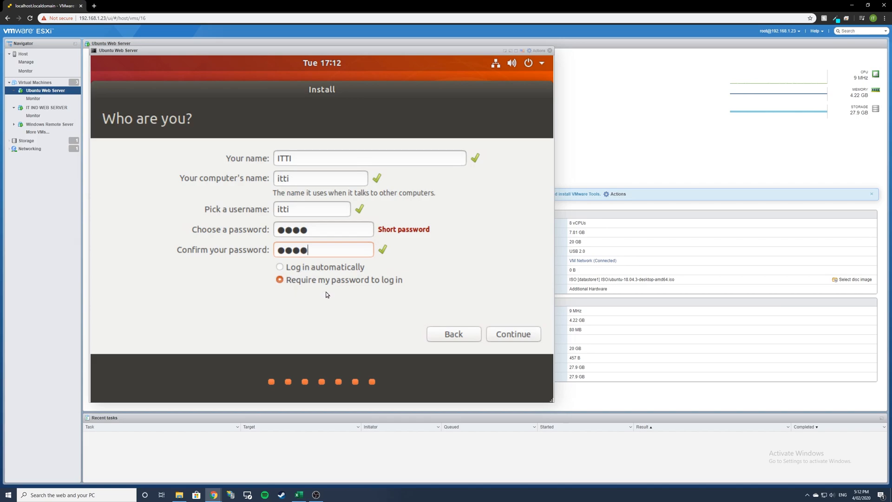
- Submit the account details and let the installation run until Installation Complete appears
left_click(500, 335)
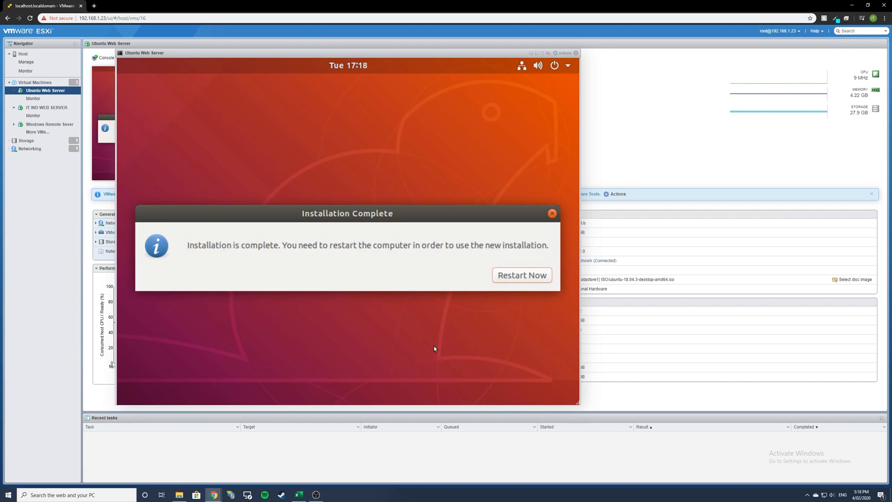
- Restart the VM by resetting it from the host, then reopen and enlarge its console
left_click(524, 271)
left_click(576, 53)
left_click(220, 57)
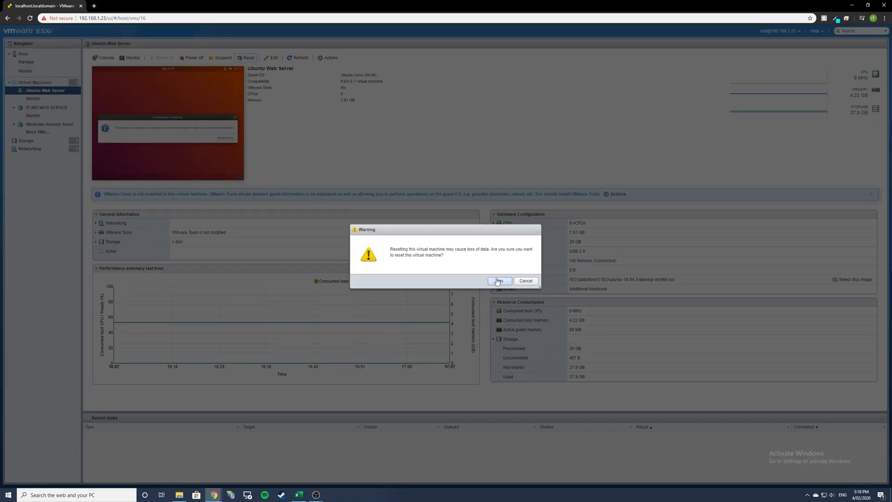
left_click(499, 281)
left_click(169, 123)
left_click_drag(334, 236, 456, 390)
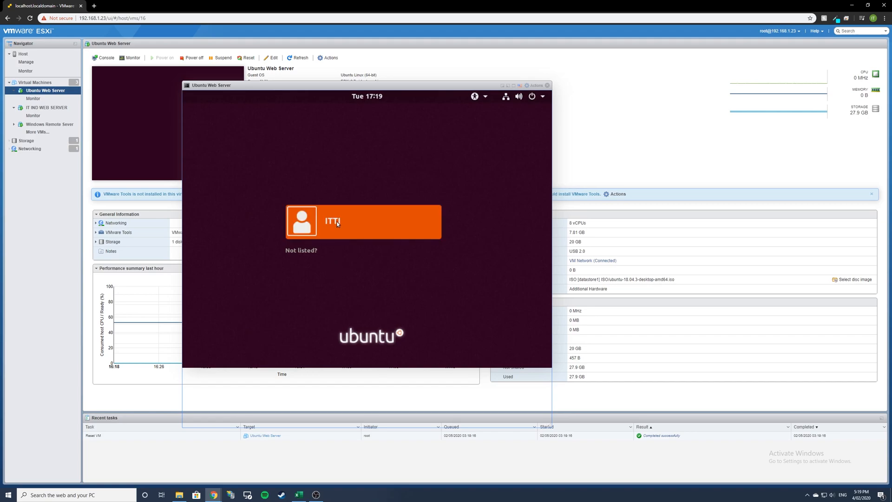
- Sign in to the new user account with its password
left_click(337, 221)
type("****")
key("Return")
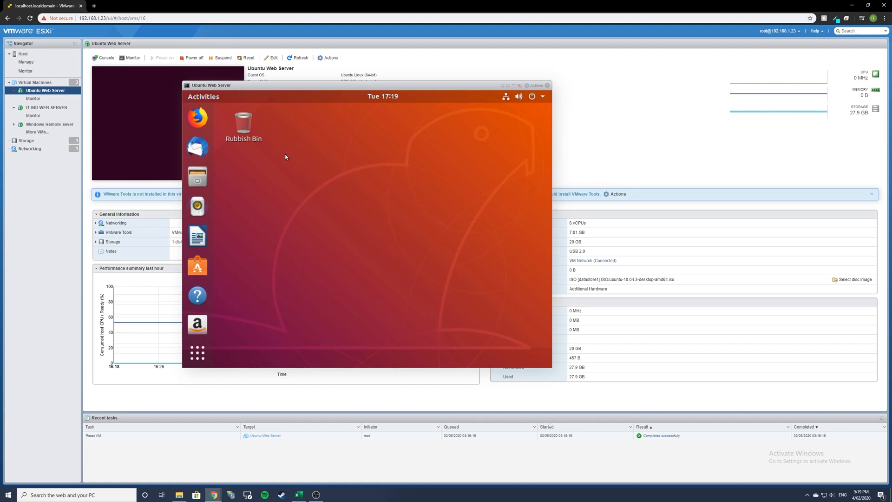
- Launch Terminal by searching 'ter' in Activities
left_click(205, 98)
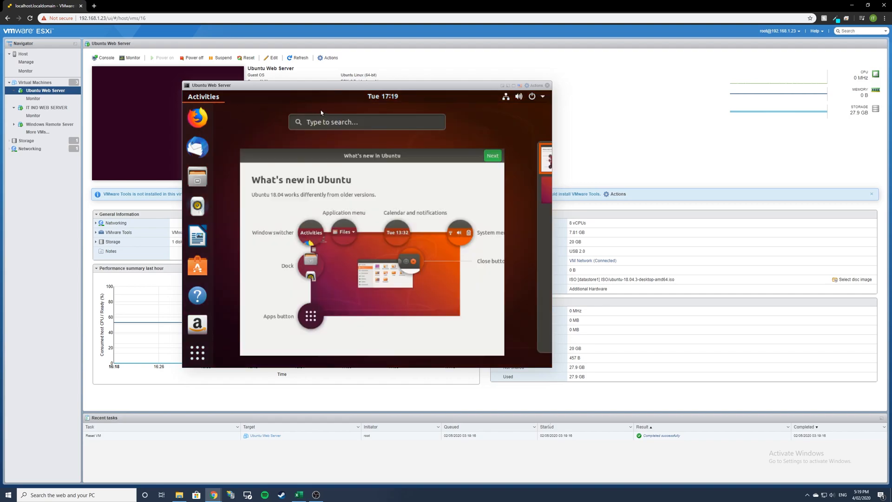
type("ter")
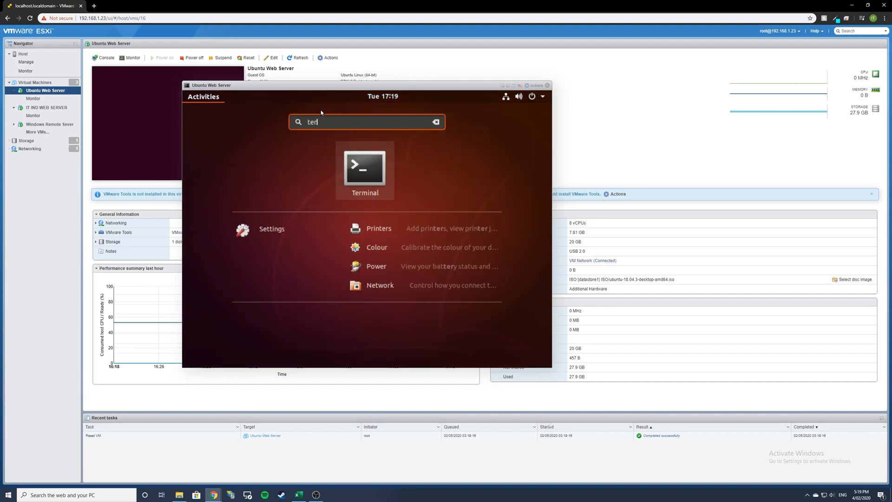
left_click(377, 169)
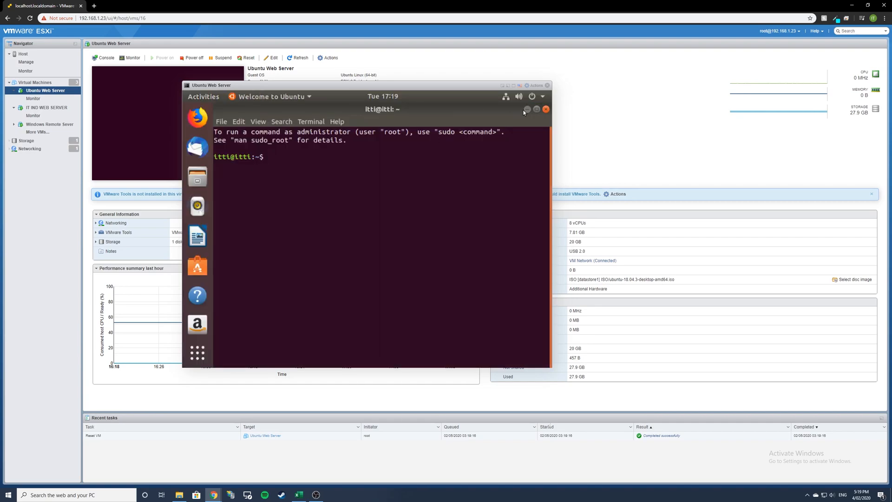
- Skip through the Welcome to Ubuntu pages, including Livepatch and system info, and finish
left_click(534, 117)
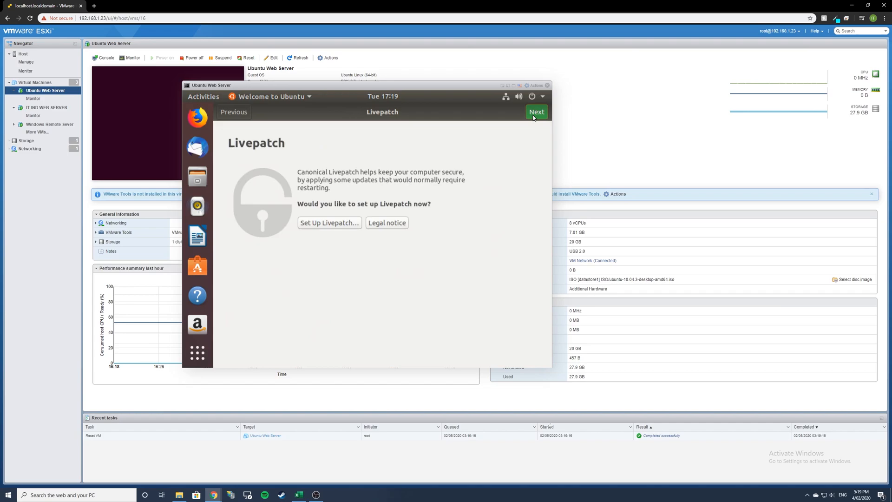
left_click(534, 116)
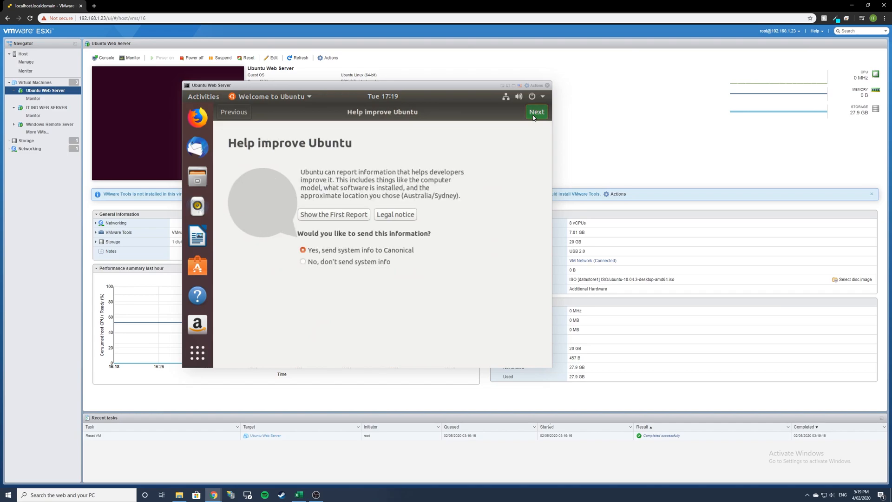
left_click(531, 115)
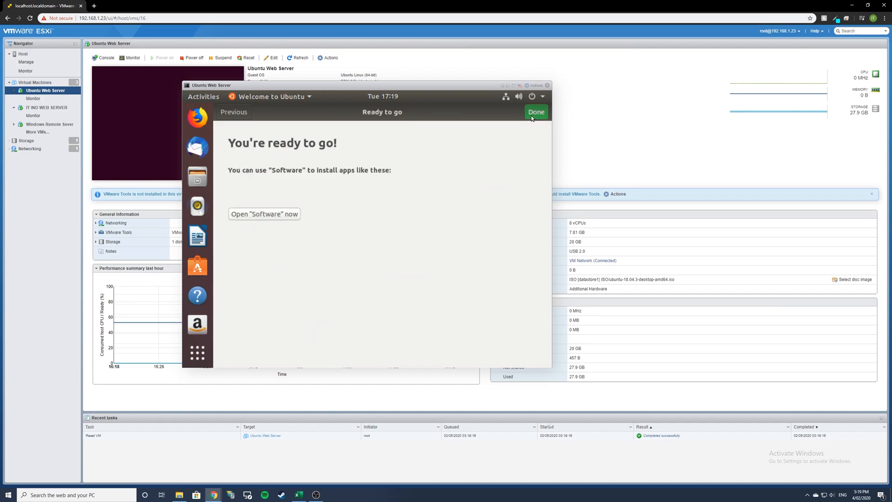
left_click(531, 116)
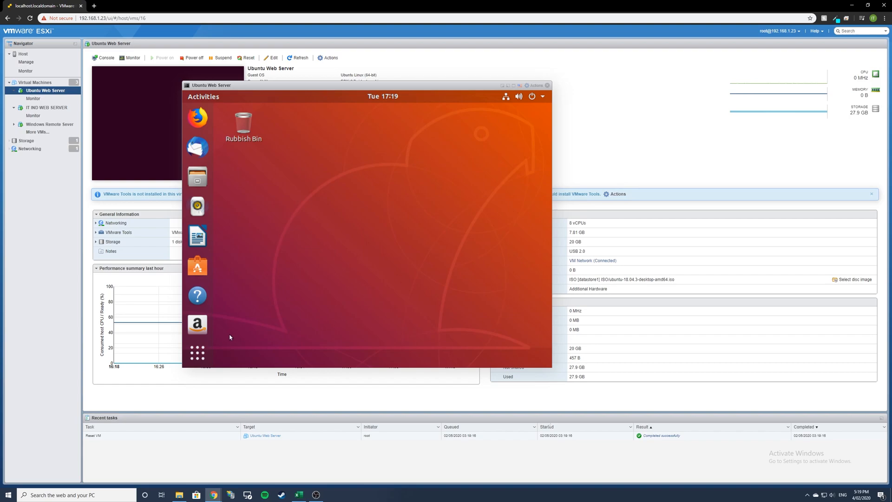
left_click(212, 96)
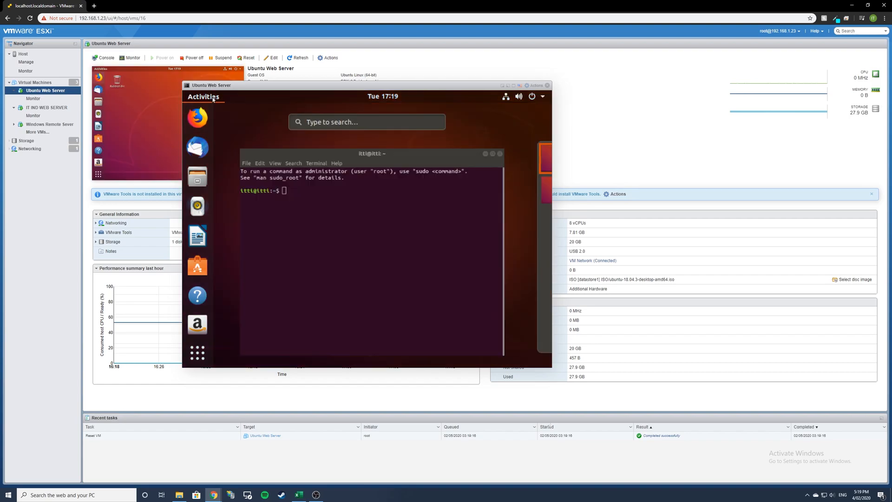
- Run 'sudo apt update' in the Terminal to refresh the package lists
left_click(343, 160)
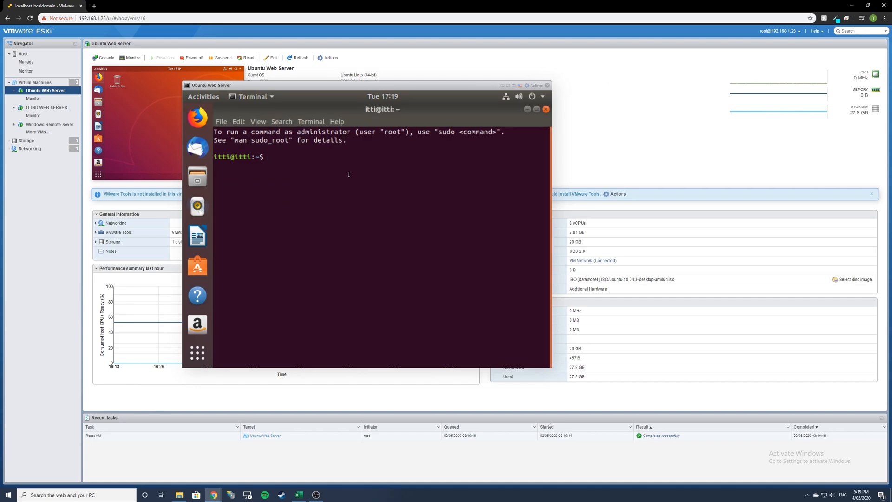
type("sudo apt upd")
type("ate")
key("Return")
key("Return")
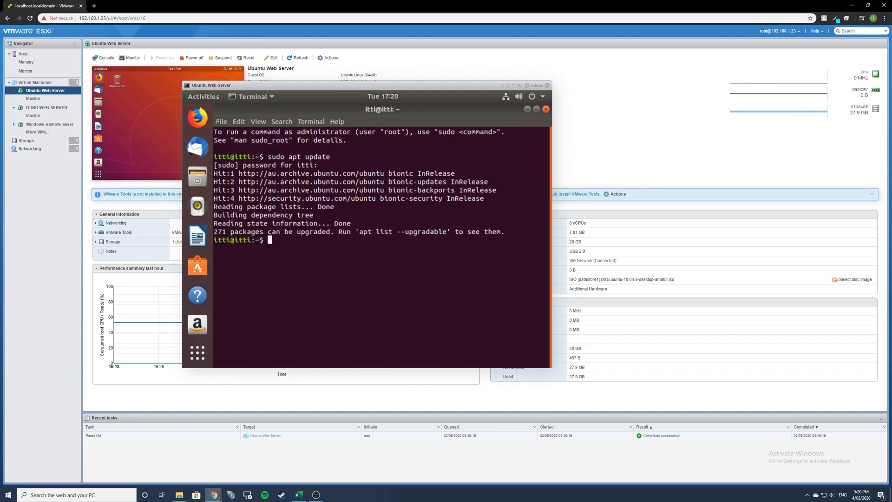
- Run 'sudo apt upgrade' and answer 'y' to upgrade the 271 packages
type("sudo apt upgrade")
key("Return")
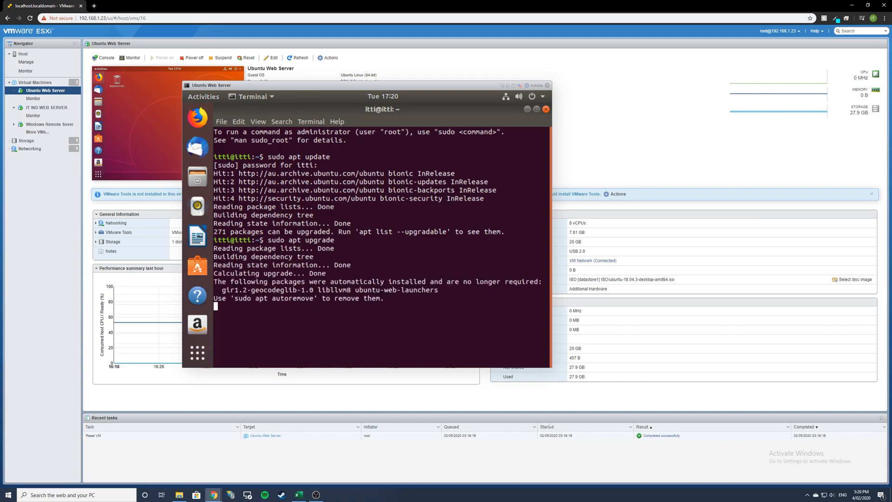
type("y")
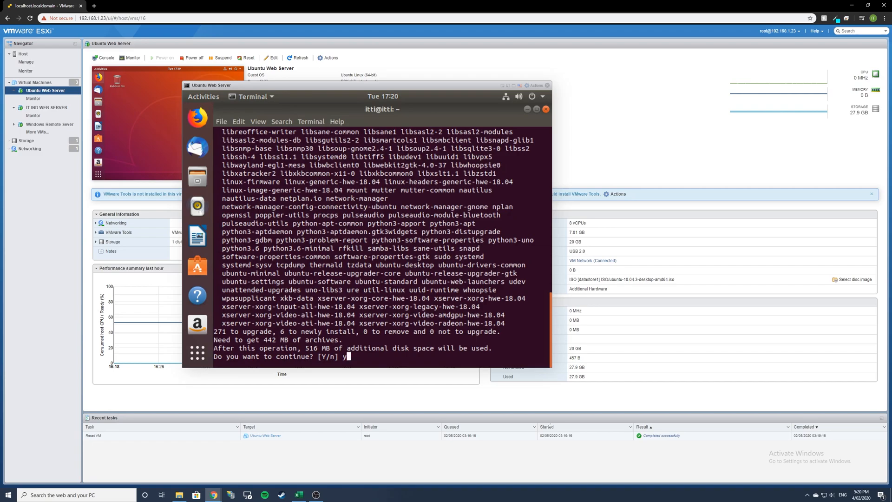
key("Return")
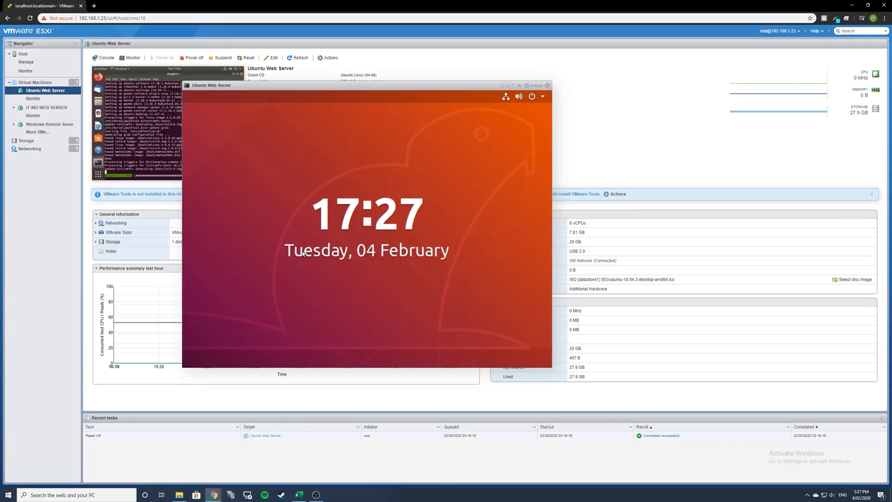
- Unlock the session with the account password and close the finished upgrade Terminal
key("Return")
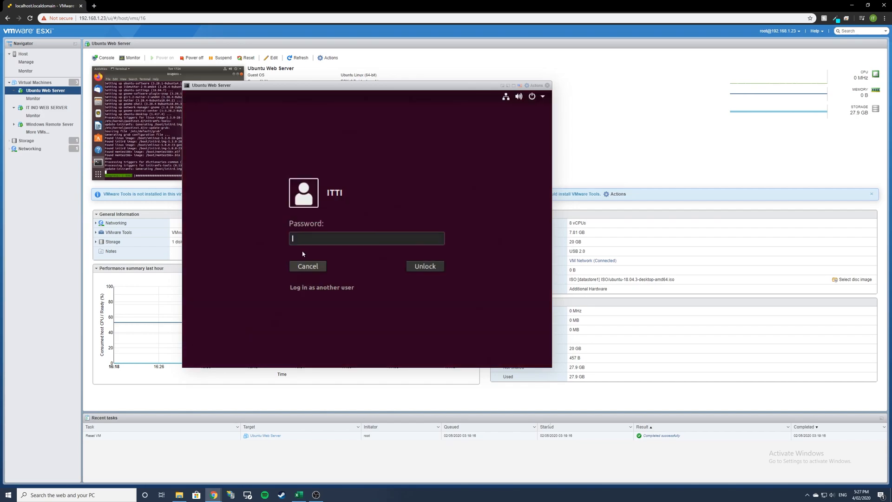
type("•")
key("Return")
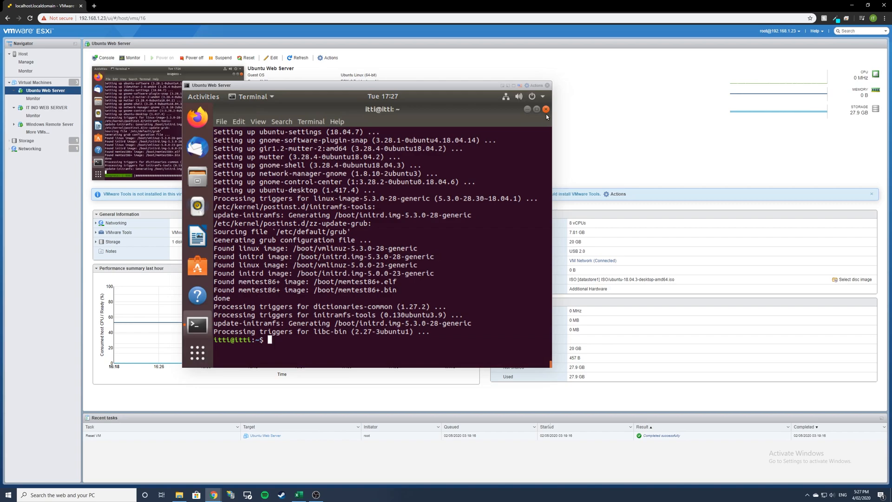
left_click(546, 110)
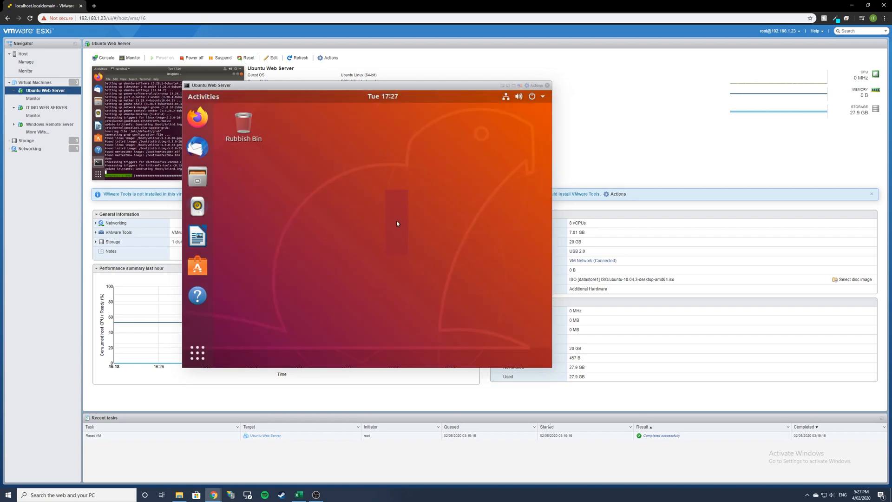